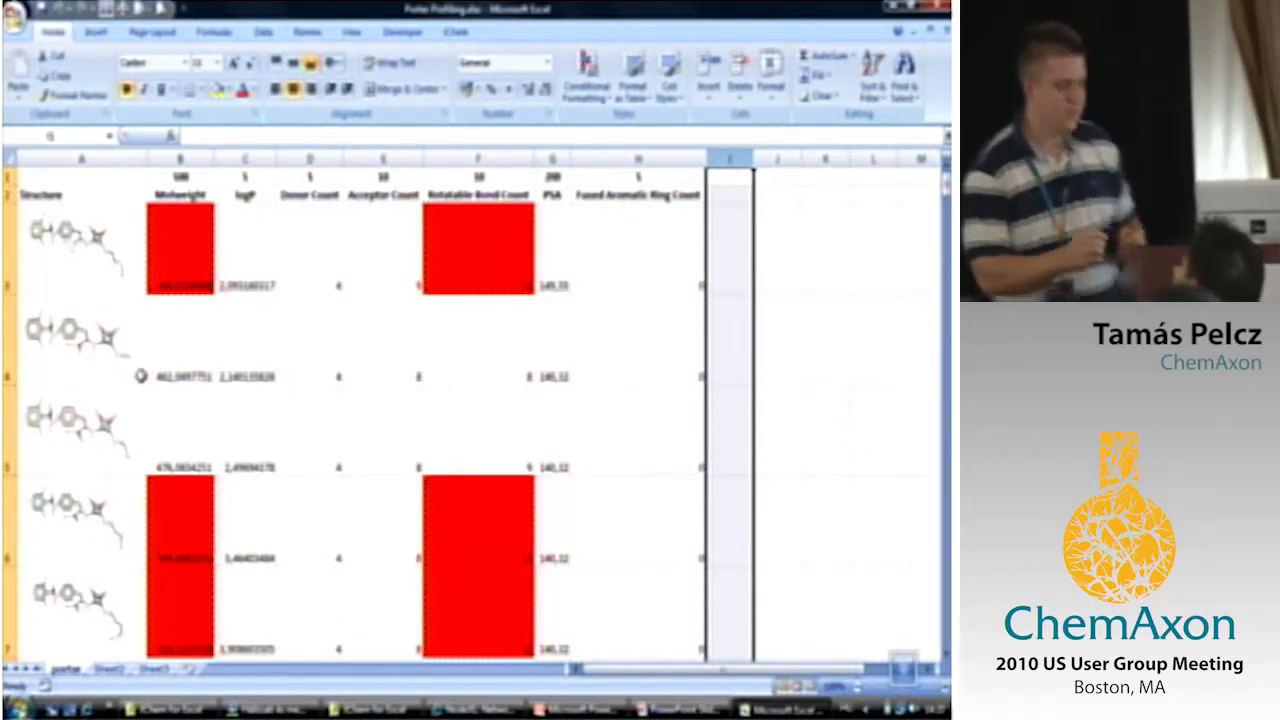
Examine the Molweight formula in B3 and the calculated property values across the rows of the profiling table.
click(176, 263)
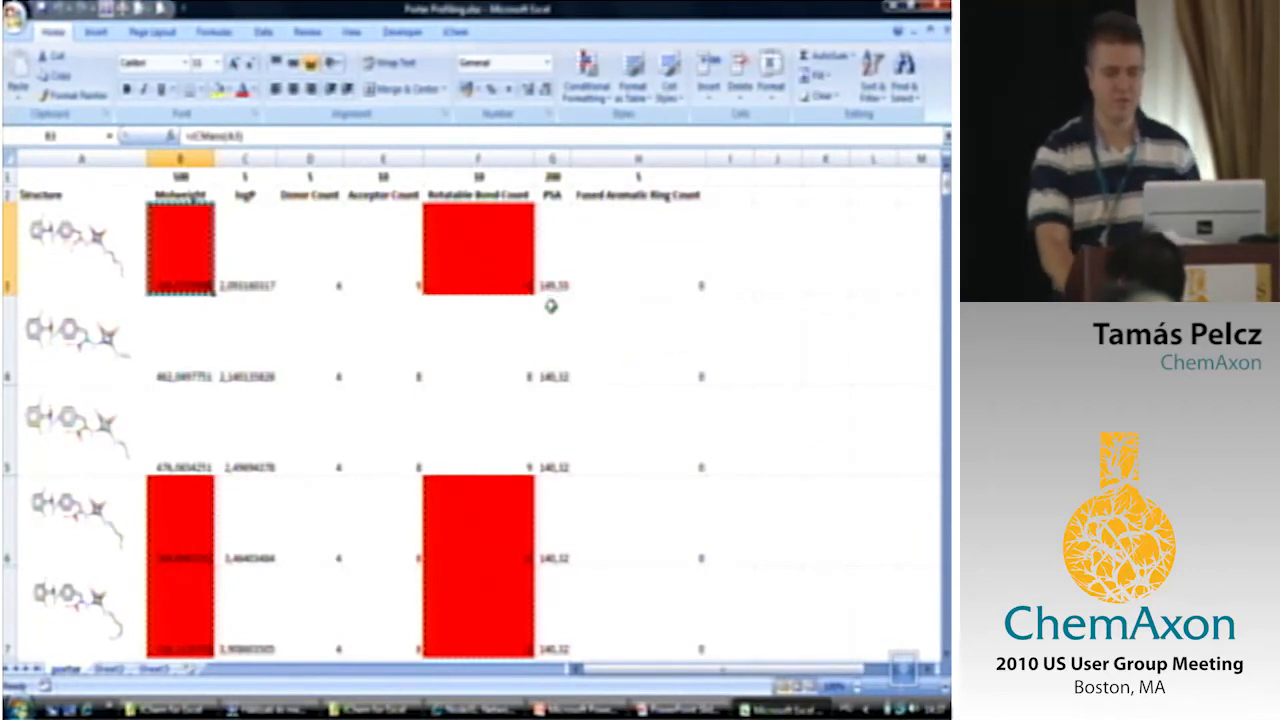
scroll(550, 306, down, 2)
scroll(550, 306, down, 2)
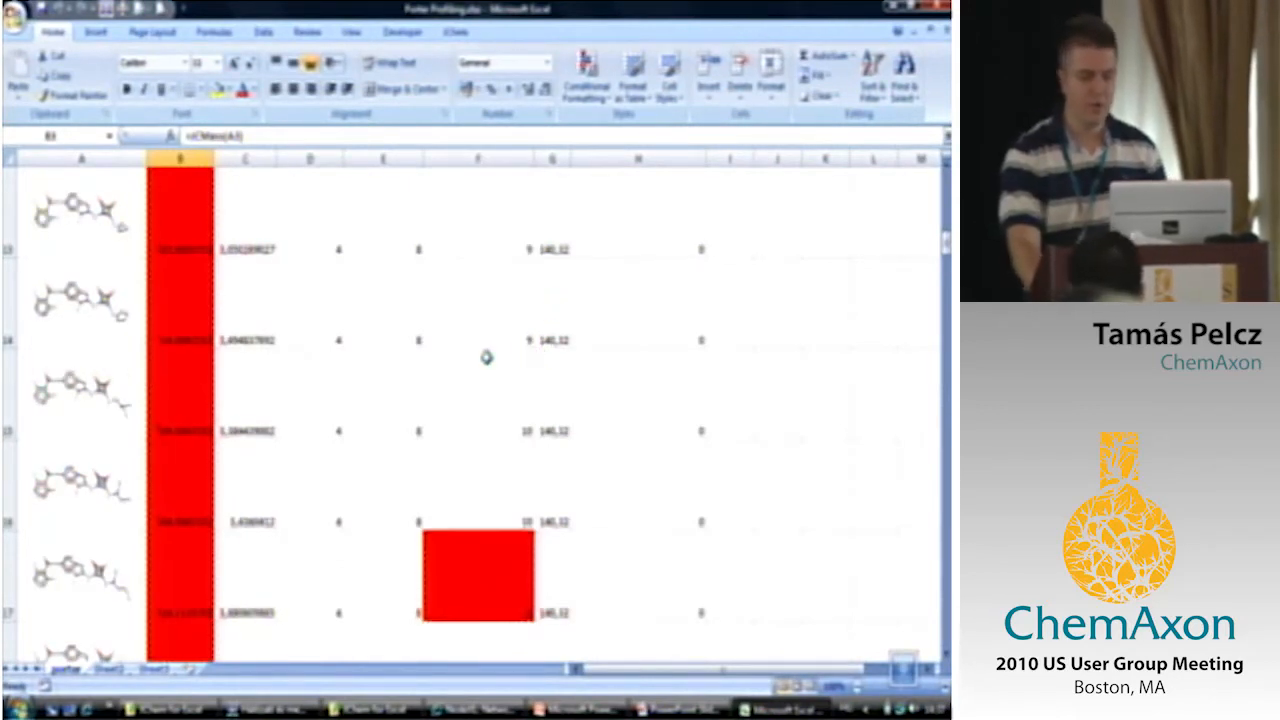
scroll(500, 385, up, 2)
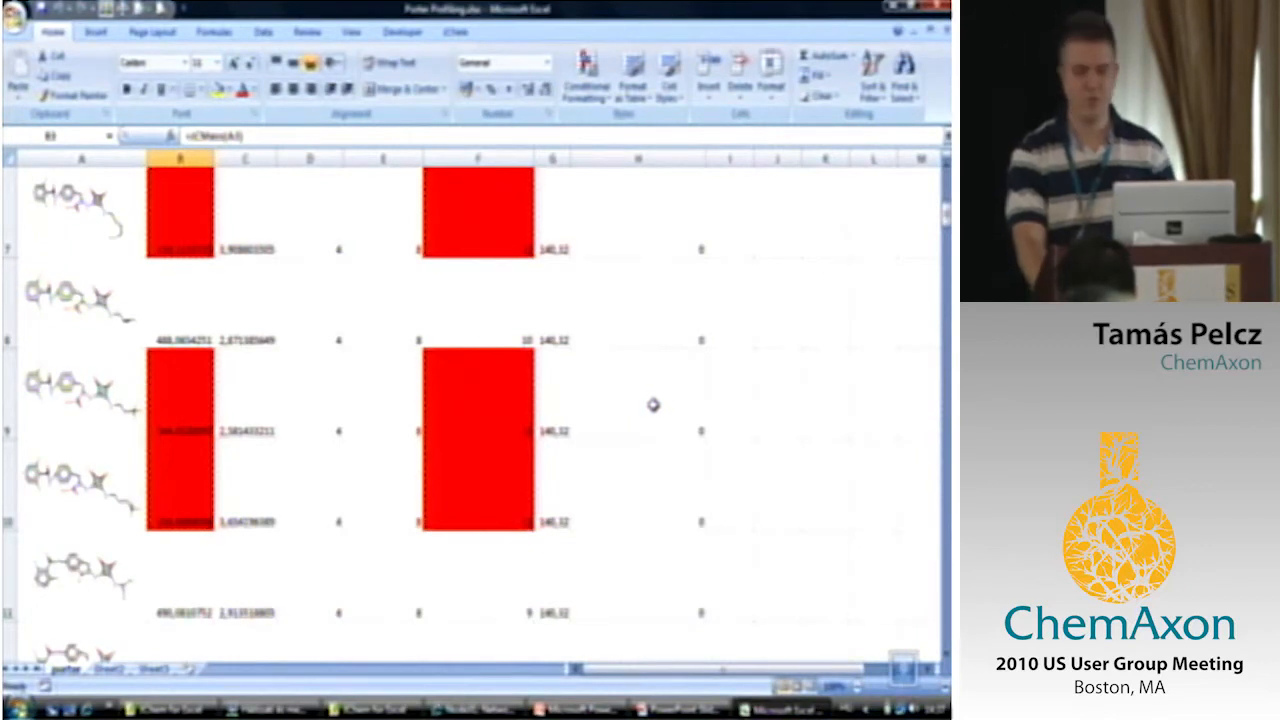
scroll(653, 404, up, 2)
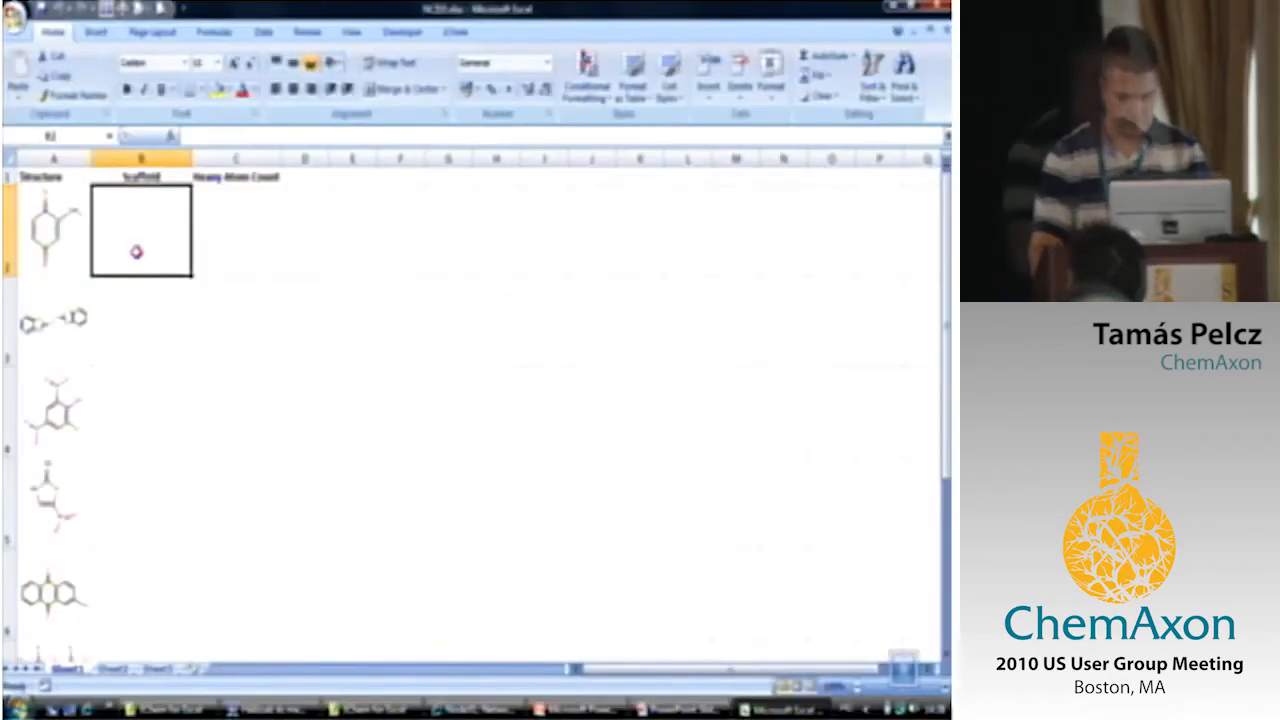
Choose the JCBemisMurckoStructure function from the JChemExcel Functions category for Scaffold cell B2.
scroll(163, 329, down, 1)
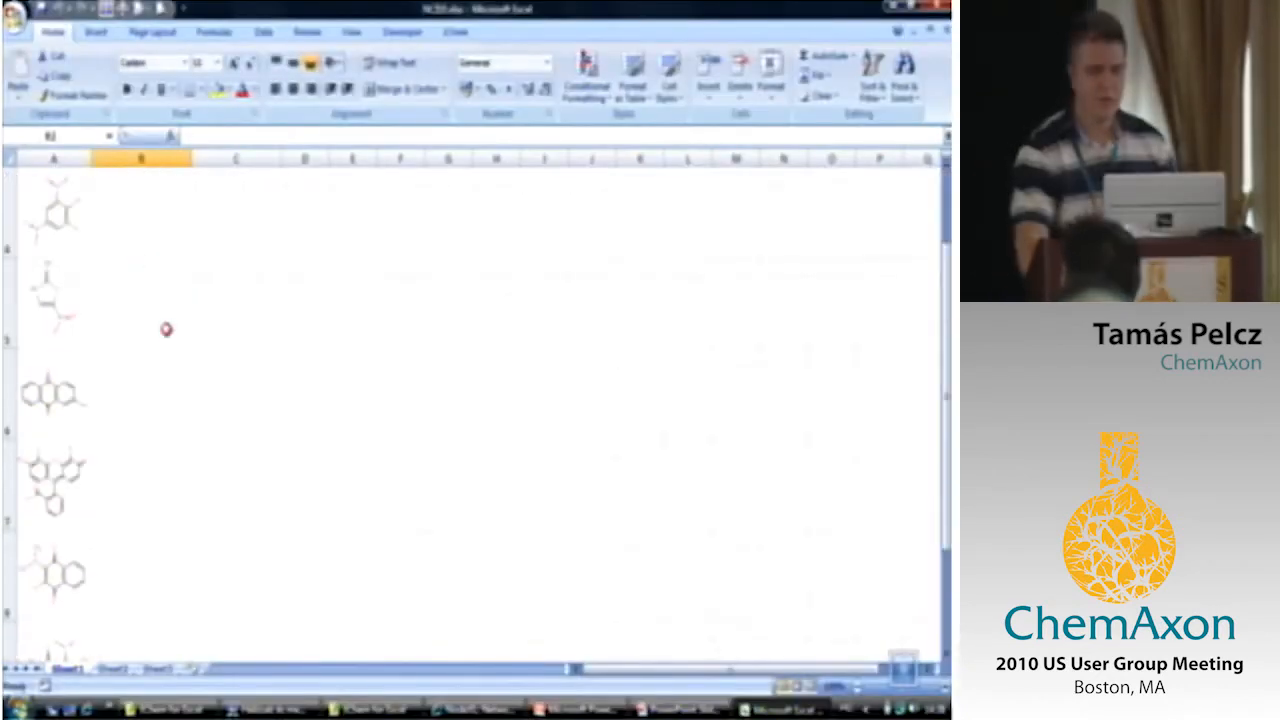
scroll(174, 345, down, 1)
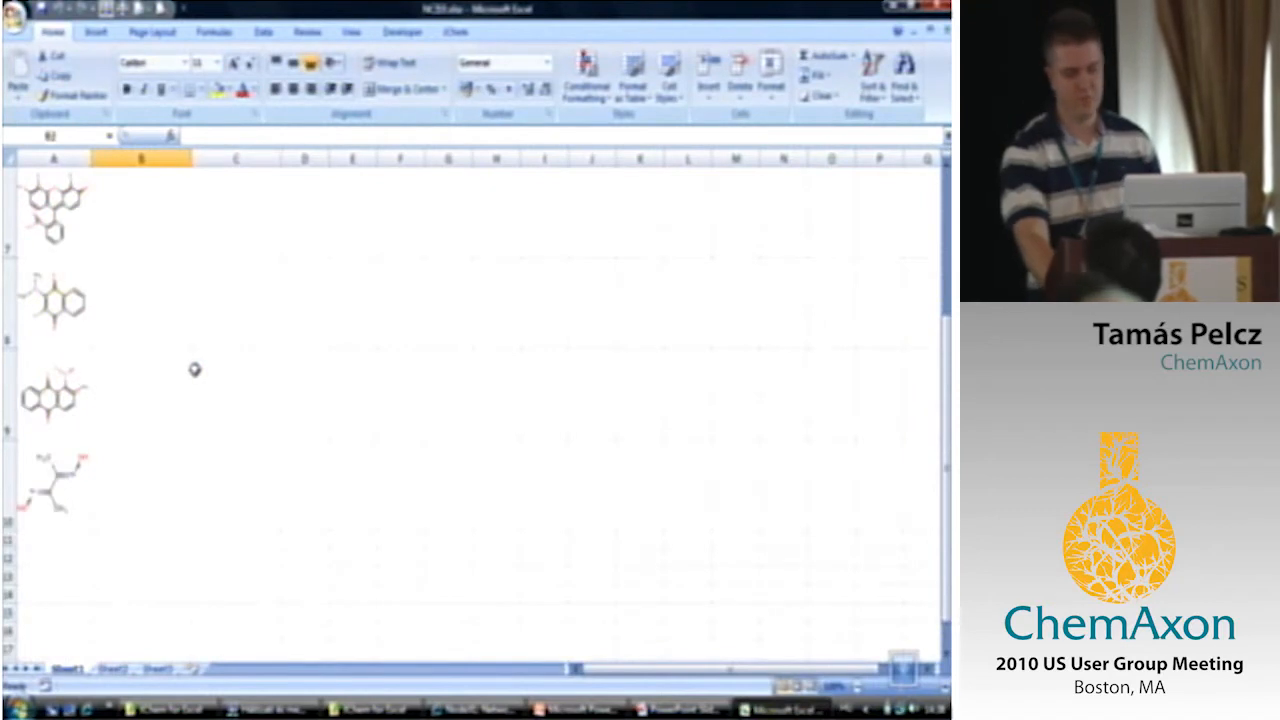
scroll(196, 385, up, 2)
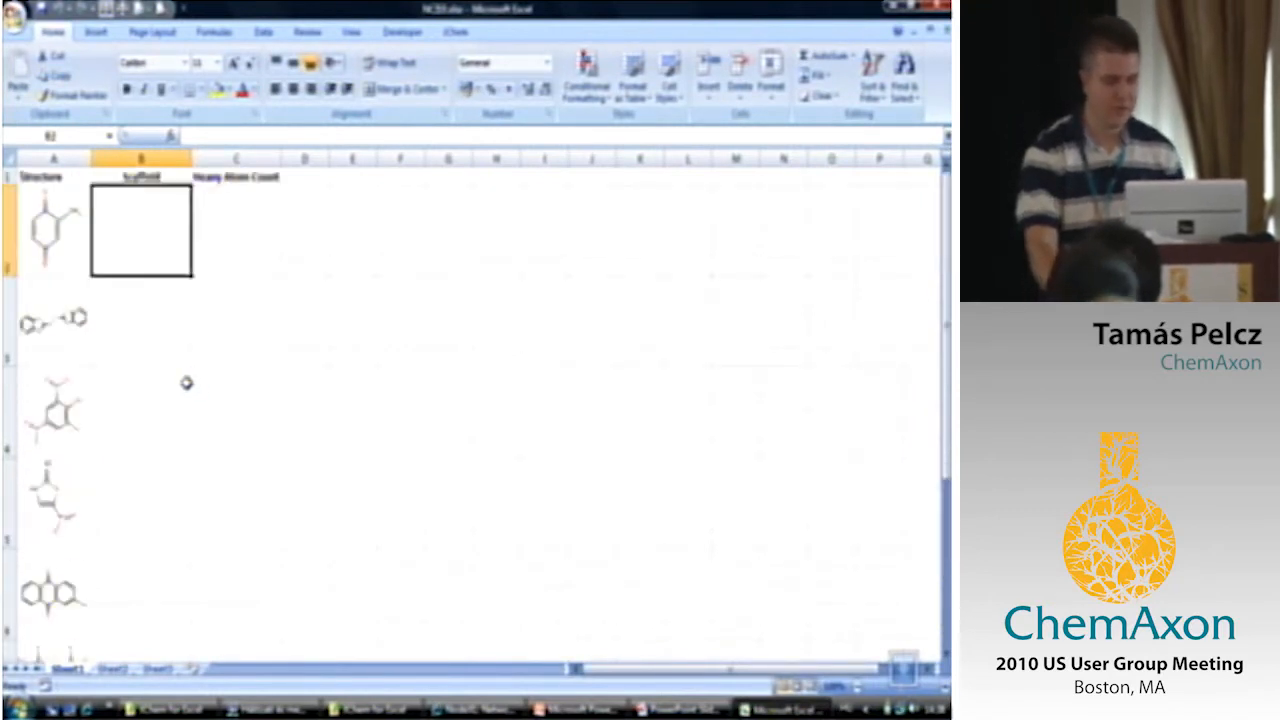
click(172, 136)
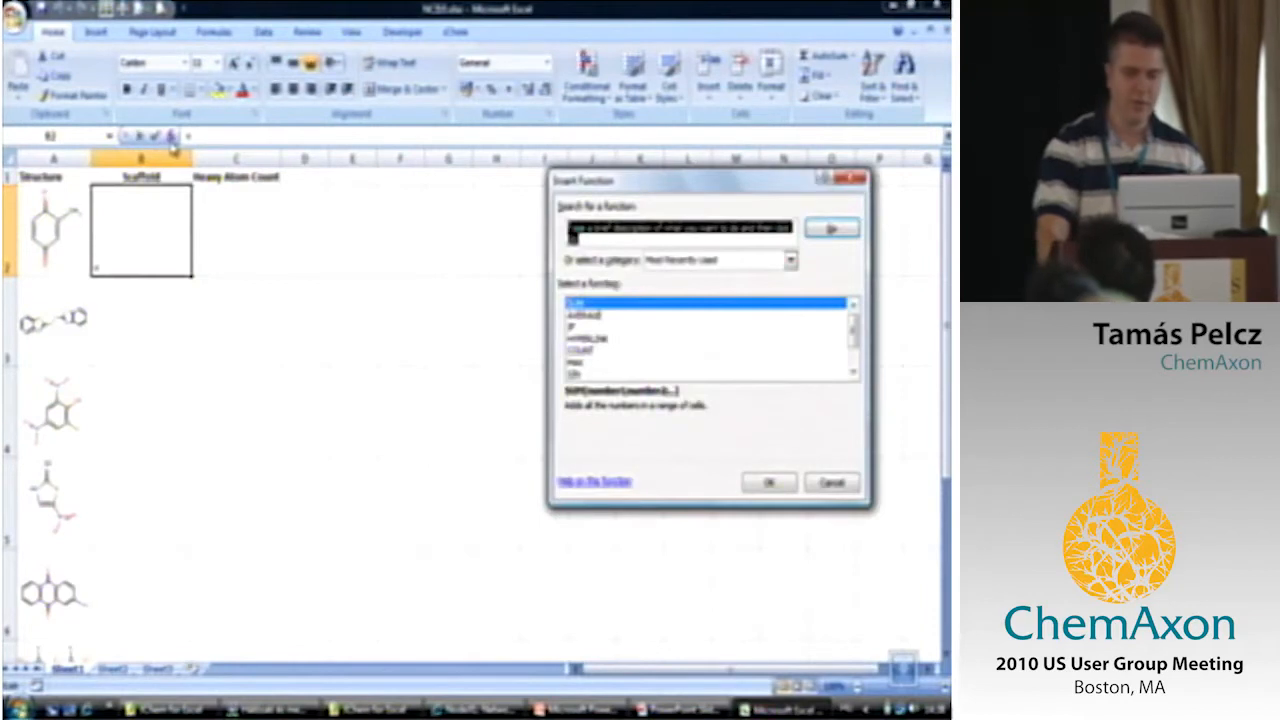
click(700, 262)
click(695, 408)
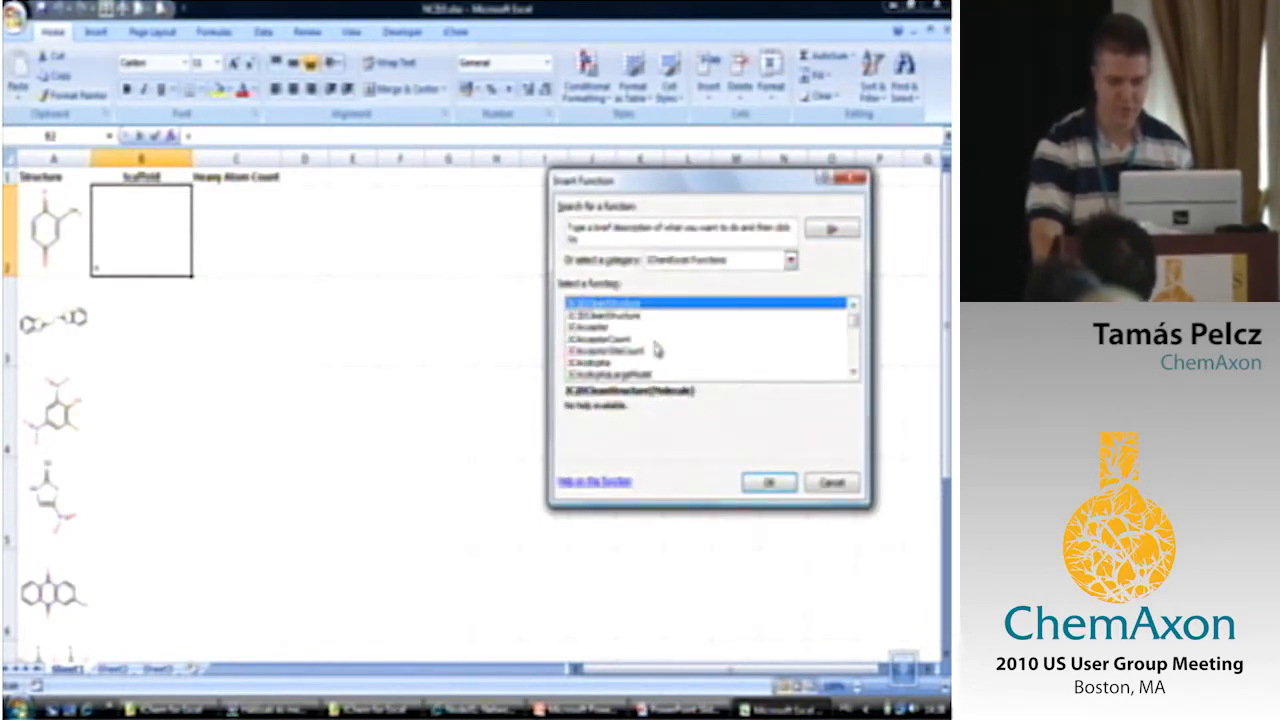
scroll(657, 350, down, 5)
scroll(657, 350, down, 3)
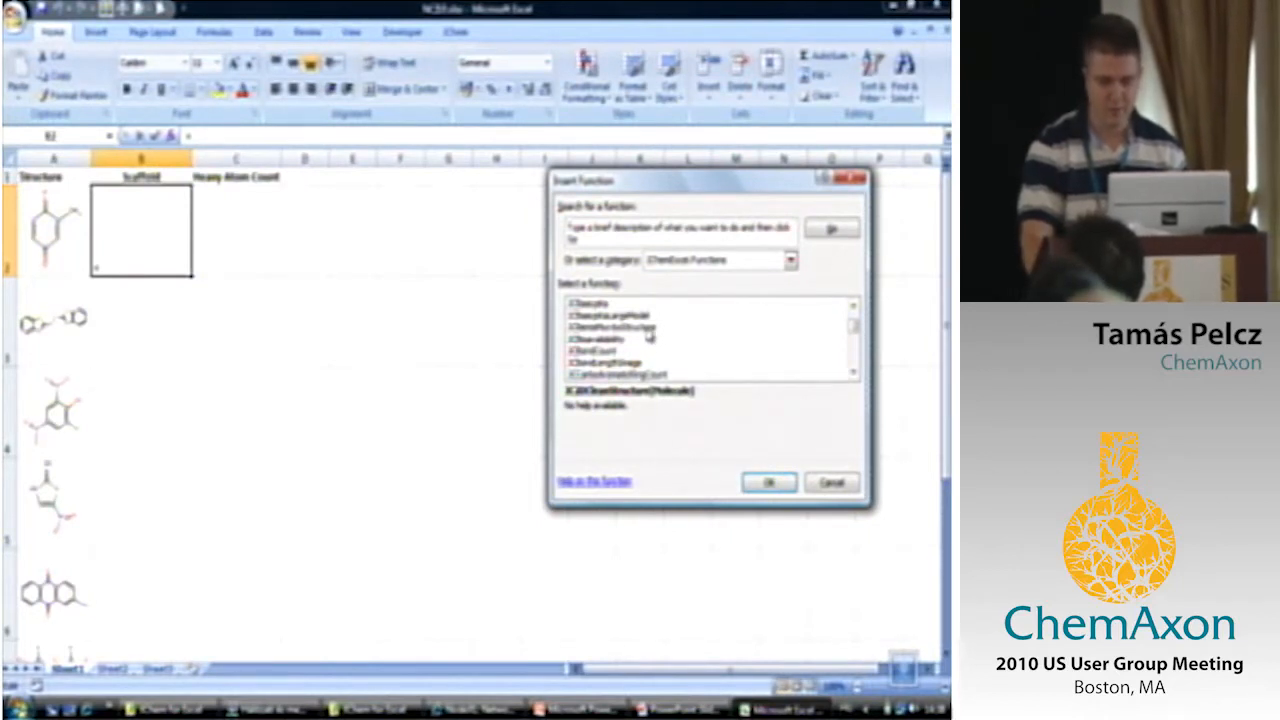
click(649, 328)
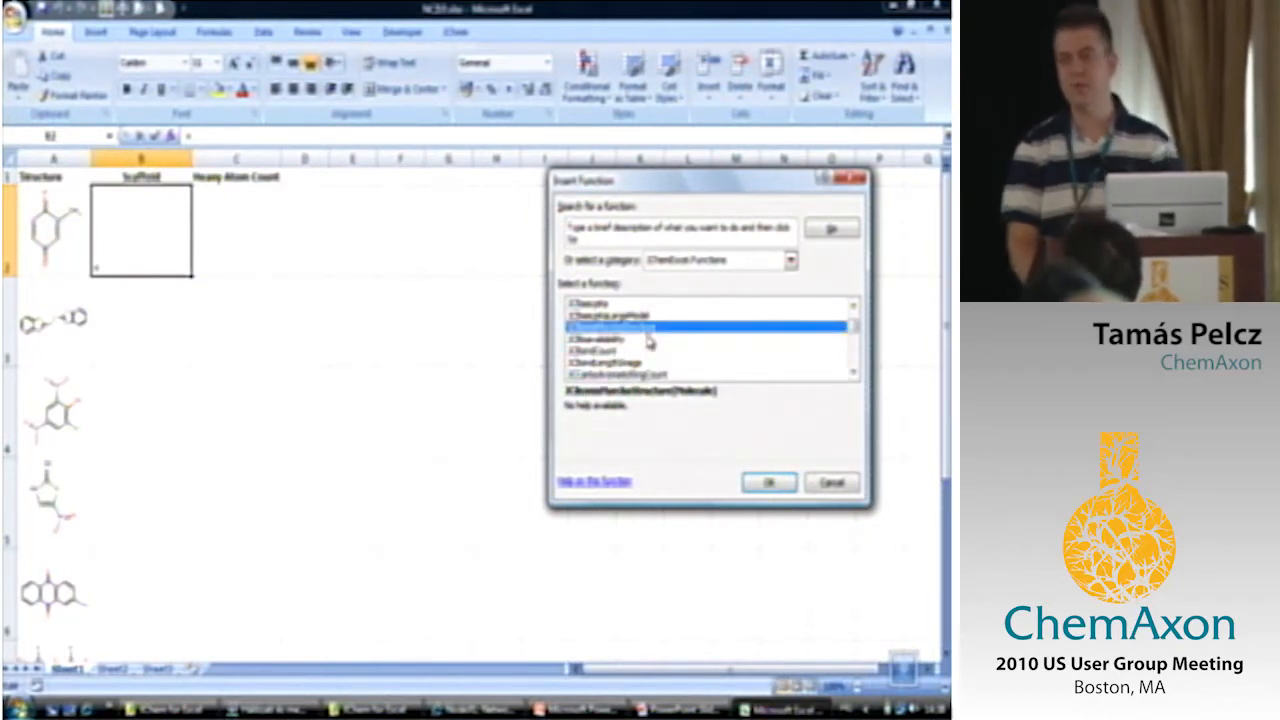
Set A2 as the function's molecule argument and fill the Scaffold formula down all structure rows.
click(762, 482)
click(47, 232)
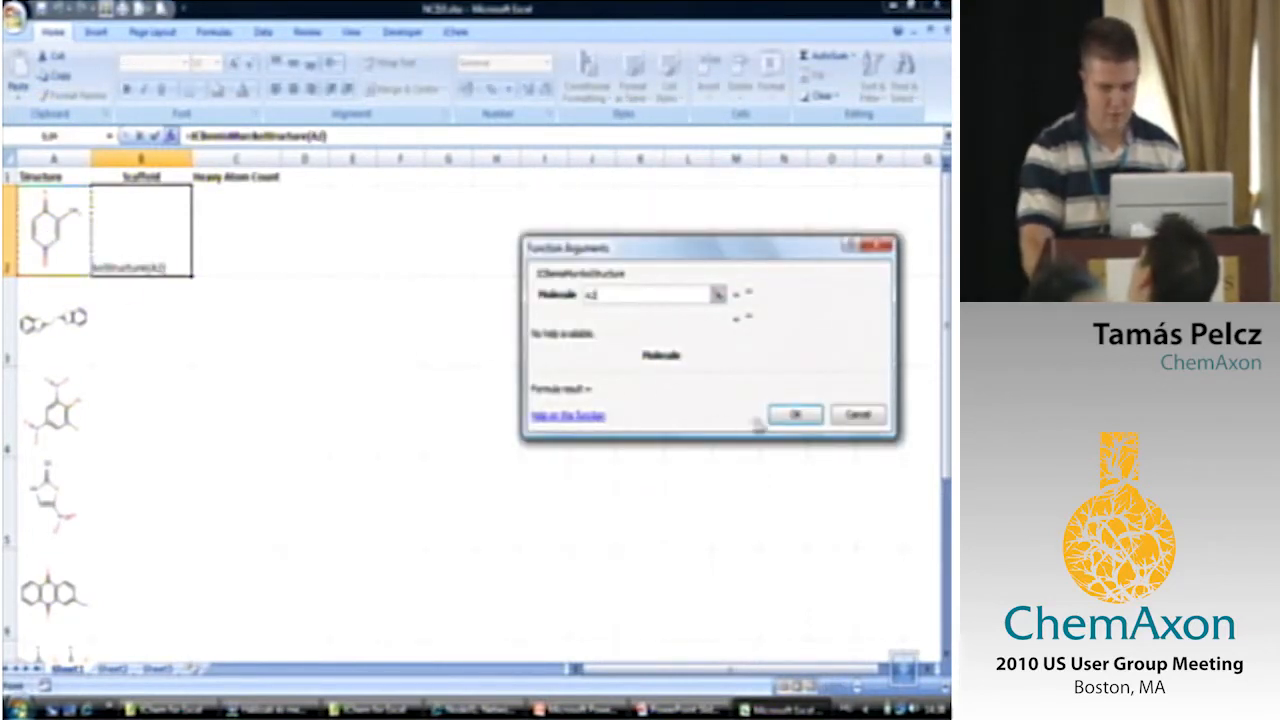
click(785, 425)
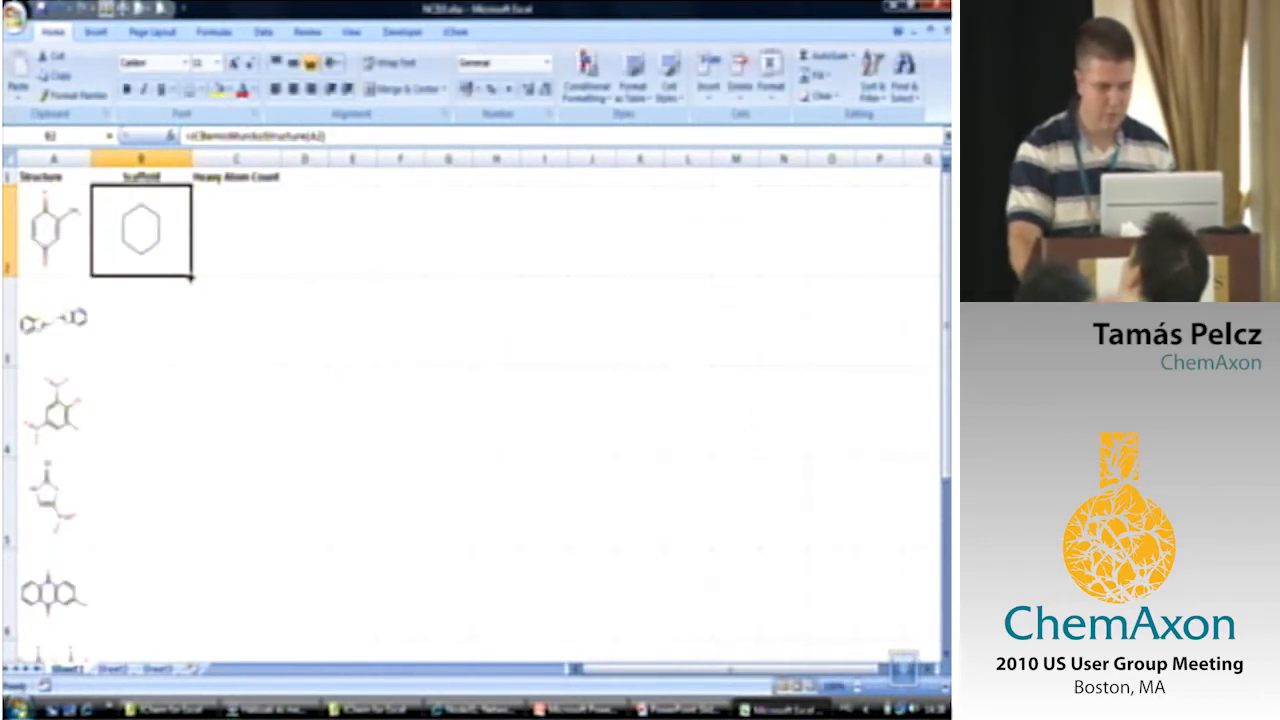
double_click(190, 278)
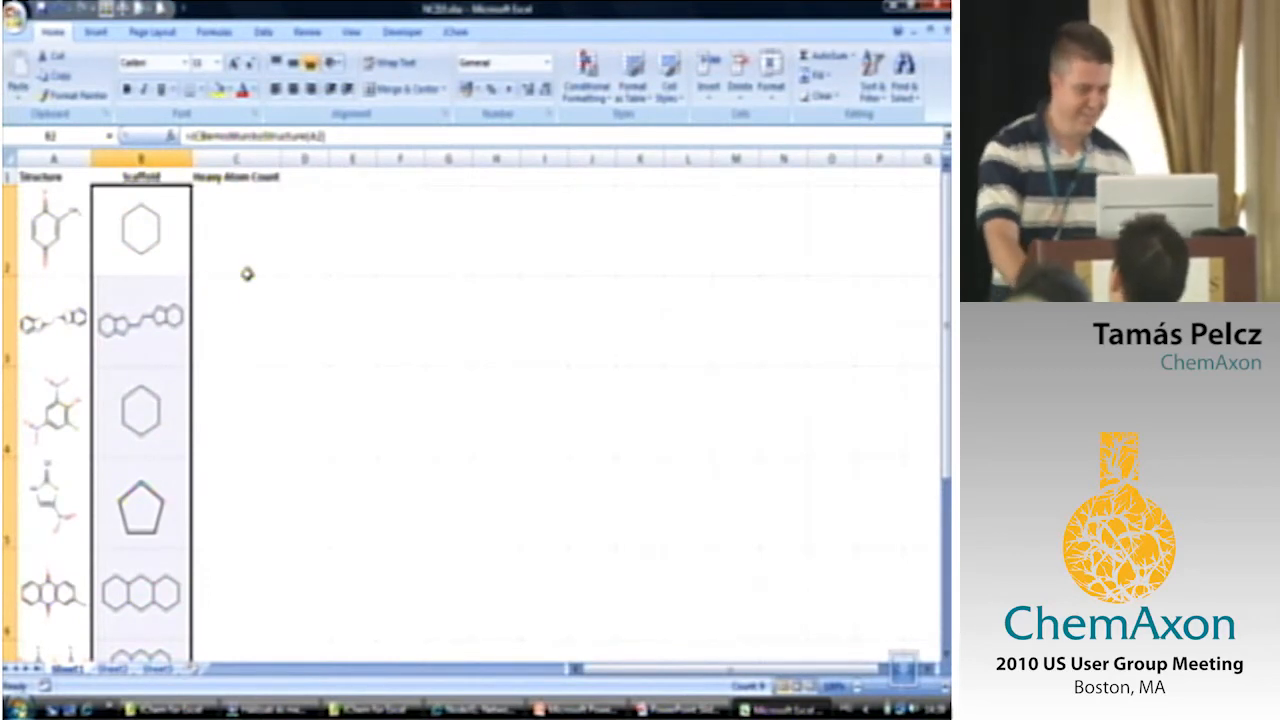
Choose the JCHeavyAtomCount function from the JChemExcel Functions for Heavy Atom Count cell C2.
click(227, 270)
scroll(229, 267, down, 1)
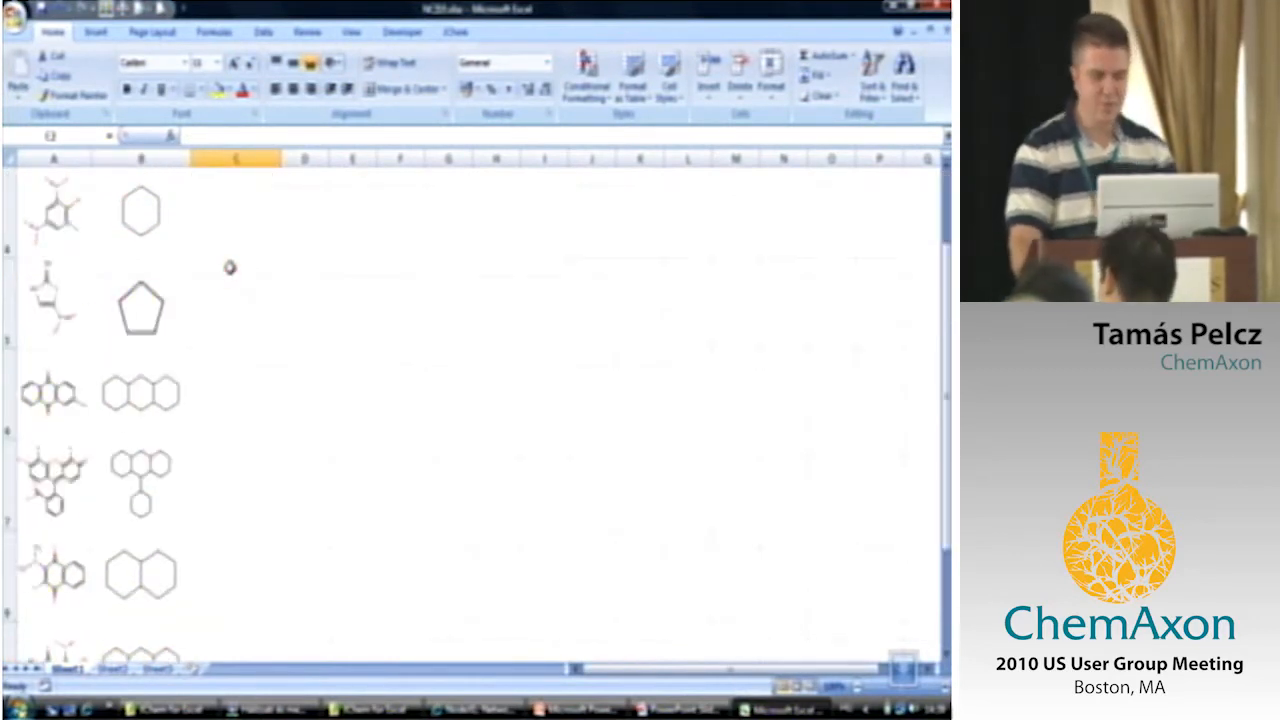
scroll(176, 355, up, 1)
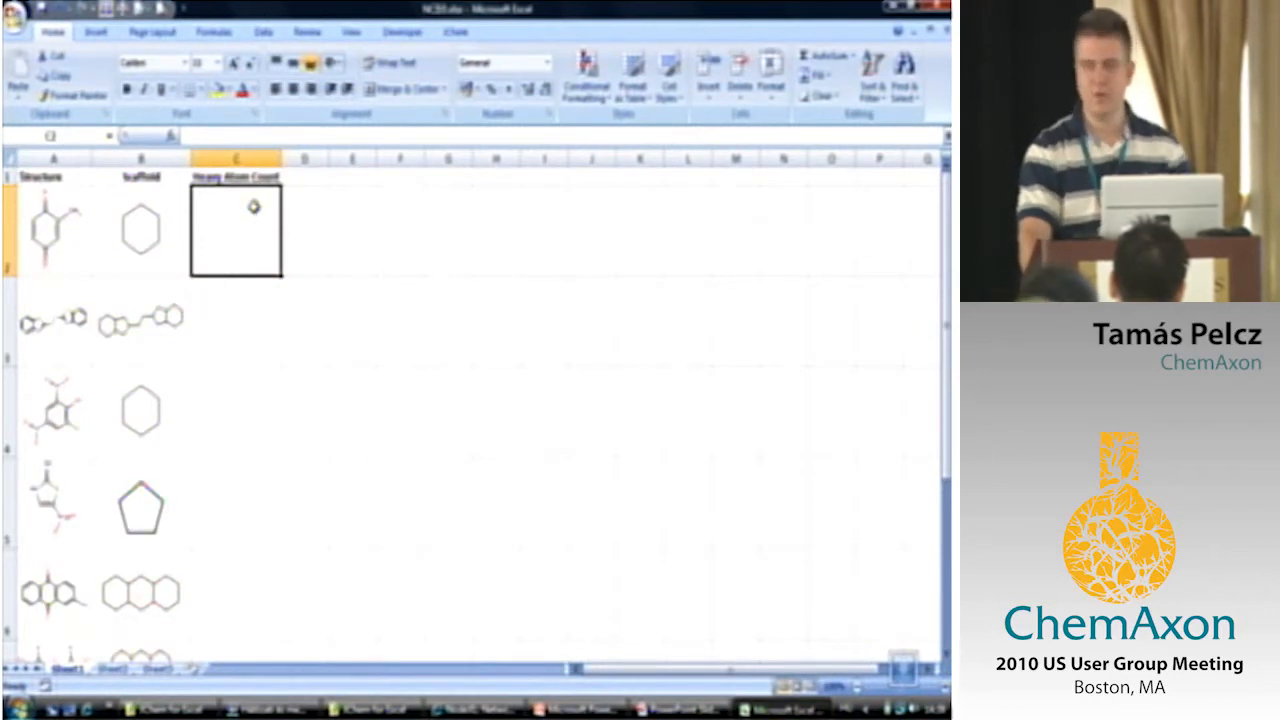
click(172, 137)
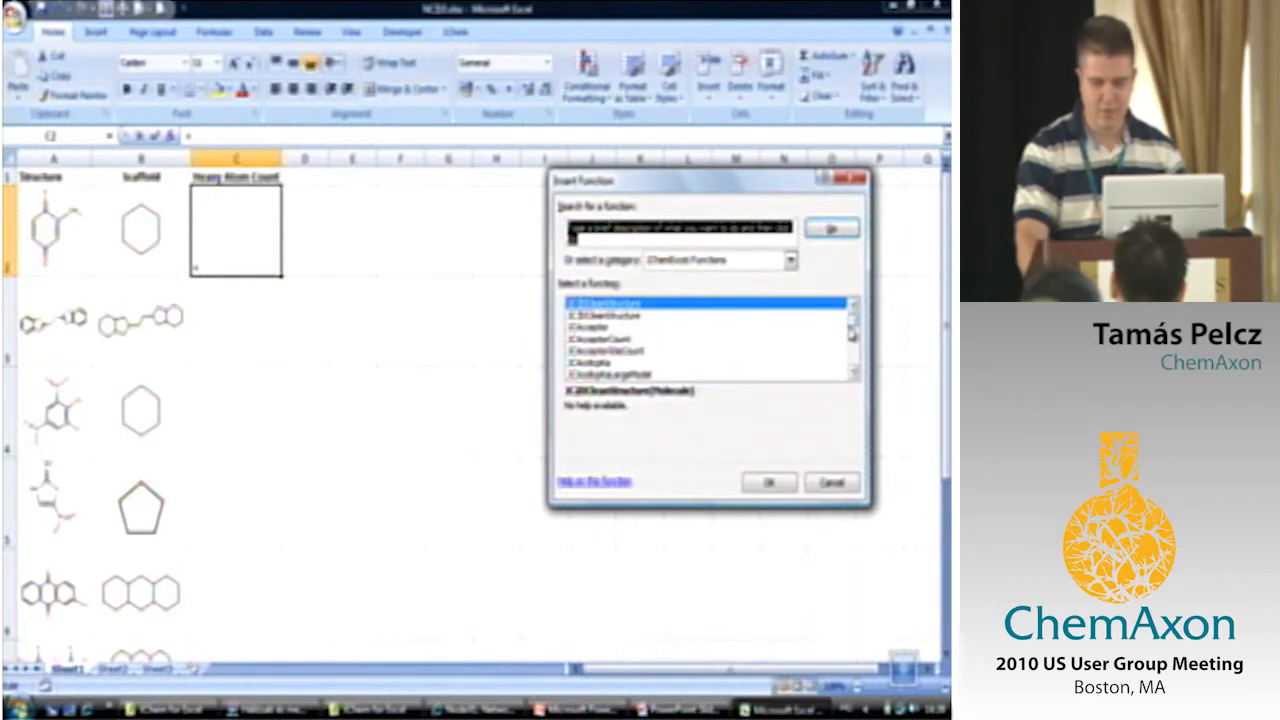
click(855, 332)
click(855, 375)
click(855, 375)
click(855, 375)
click(855, 375)
click(855, 375)
click(855, 375)
click(855, 375)
click(855, 375)
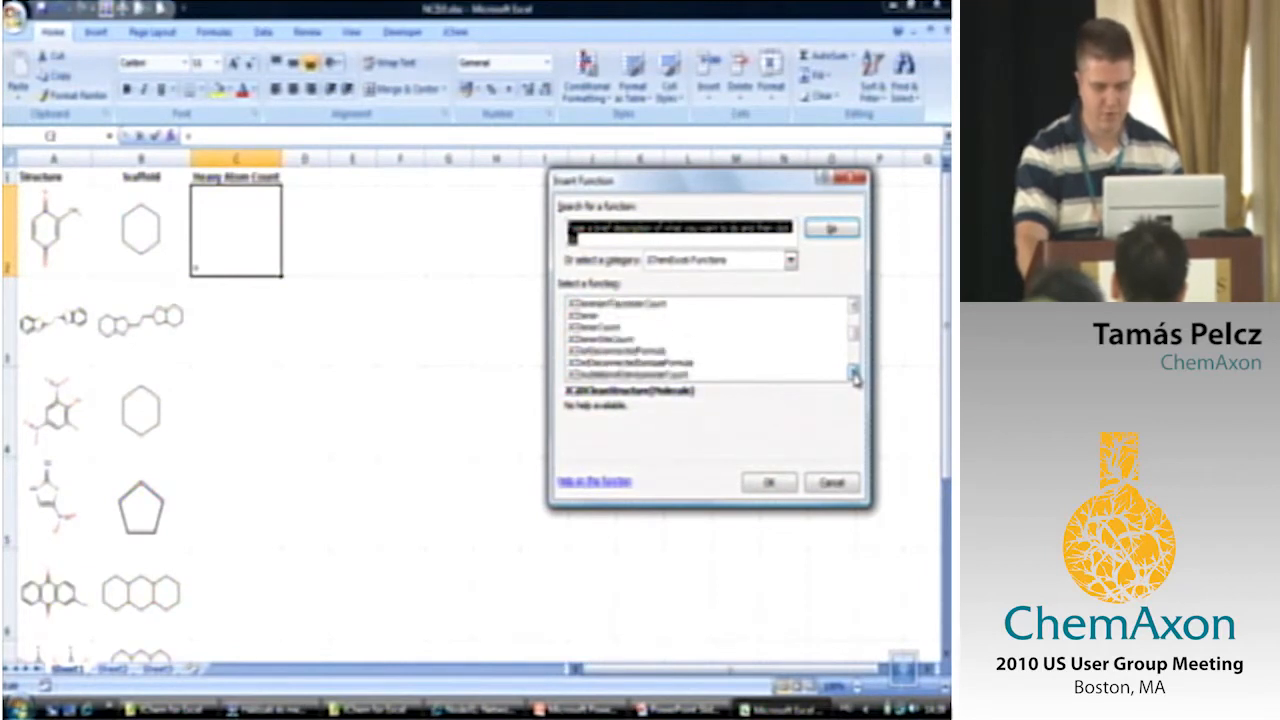
click(855, 375)
click(855, 375)
click(855, 375)
click(638, 330)
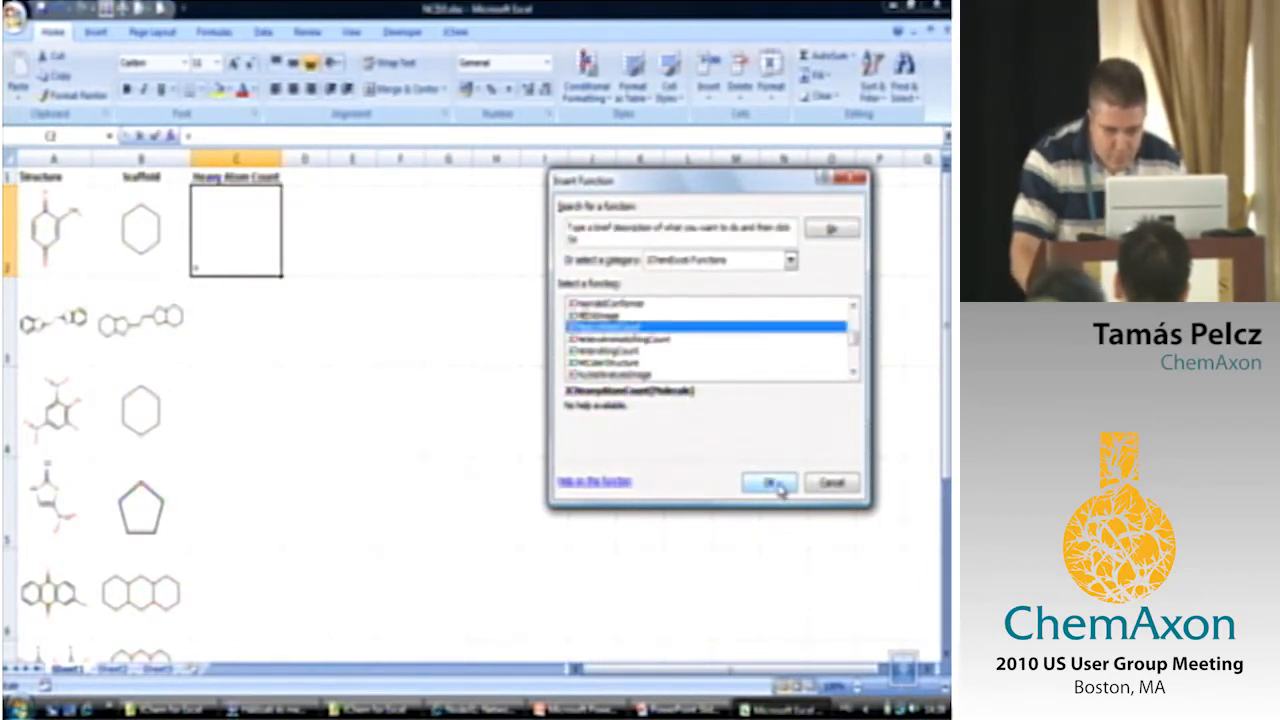
Set scaffold cell B2 as the function's molecule argument and fill the Heavy Atom Count formula down the column.
click(770, 483)
click(158, 238)
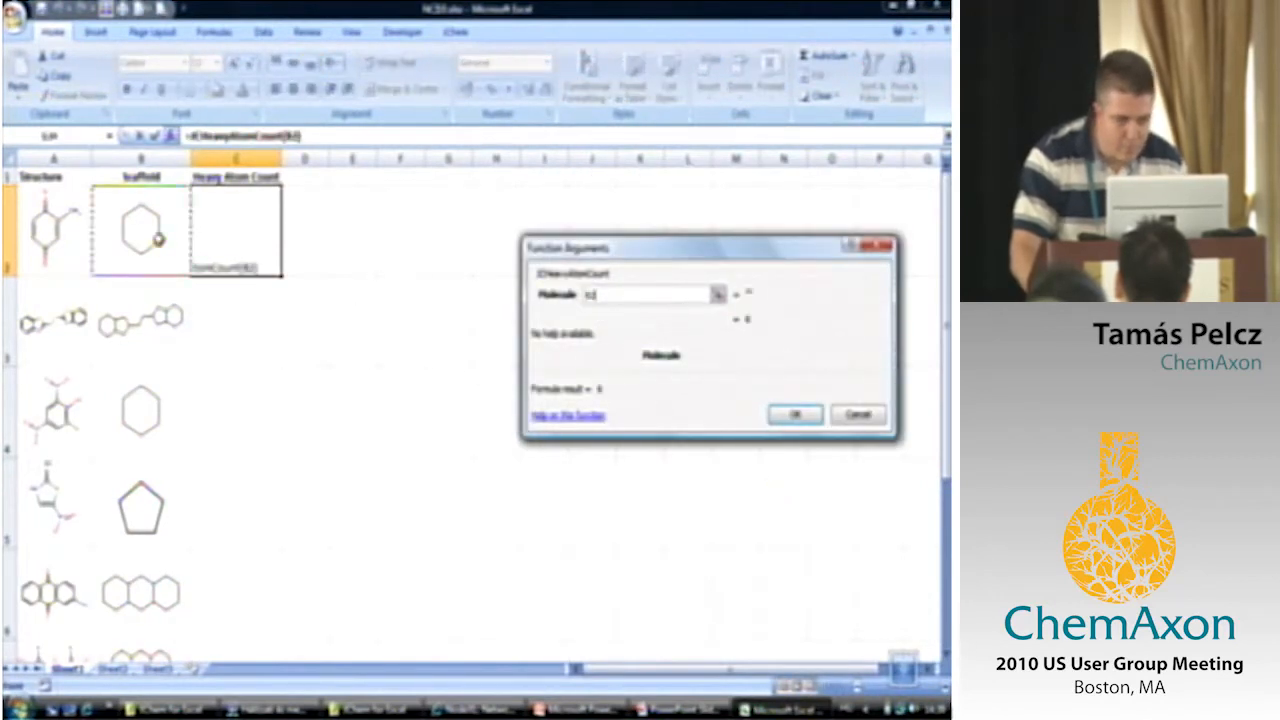
click(794, 415)
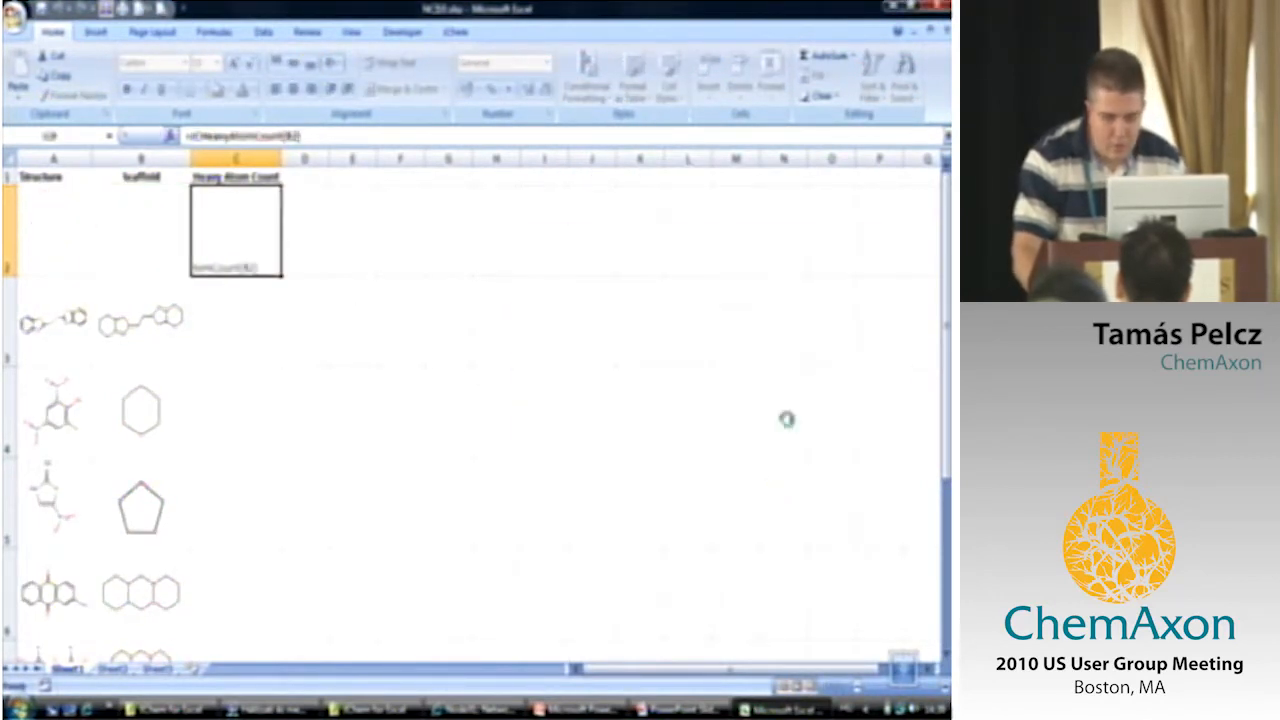
double_click(282, 275)
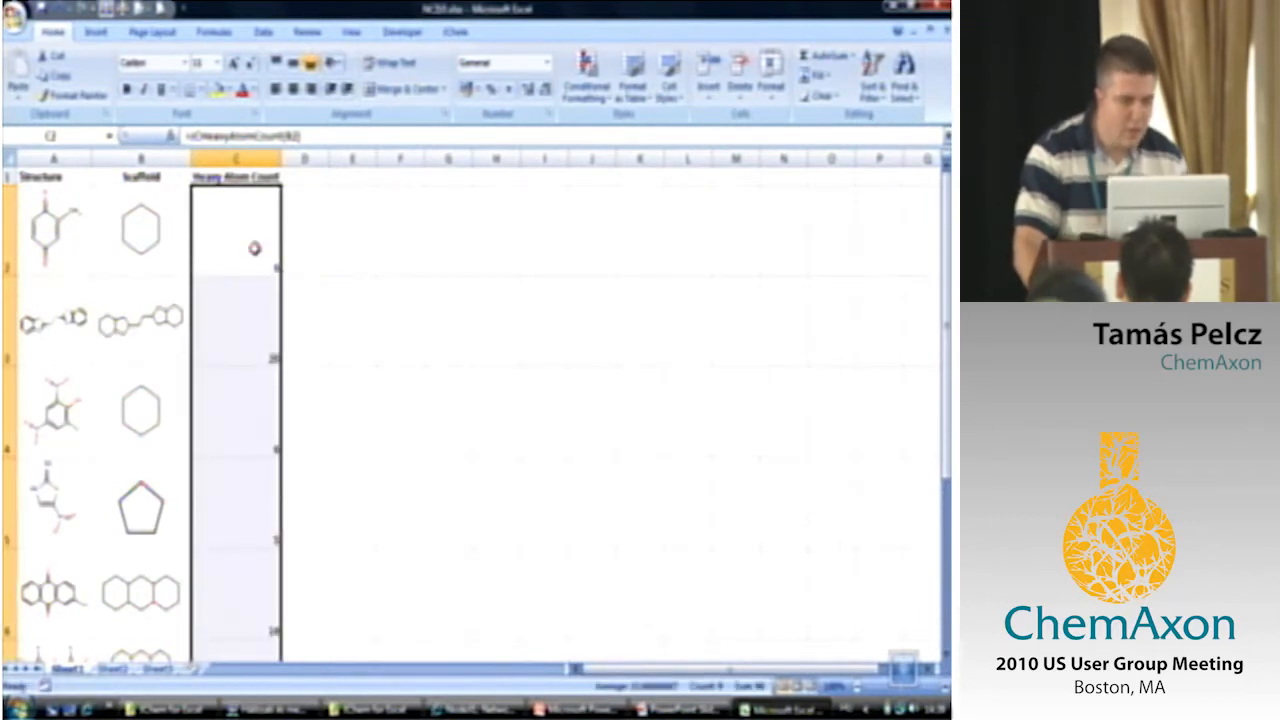
click(254, 248)
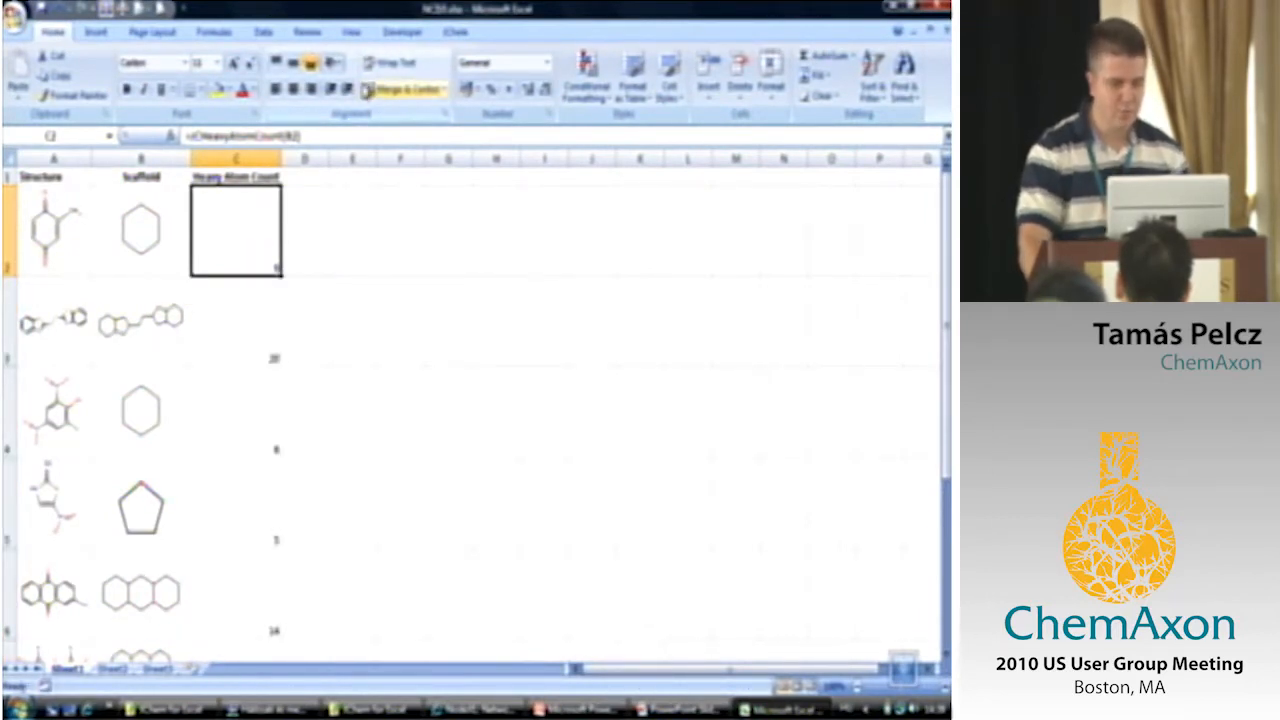
Sort the structure rows in ascending order of Heavy Atom Count and review the reordered scaffolds.
click(263, 32)
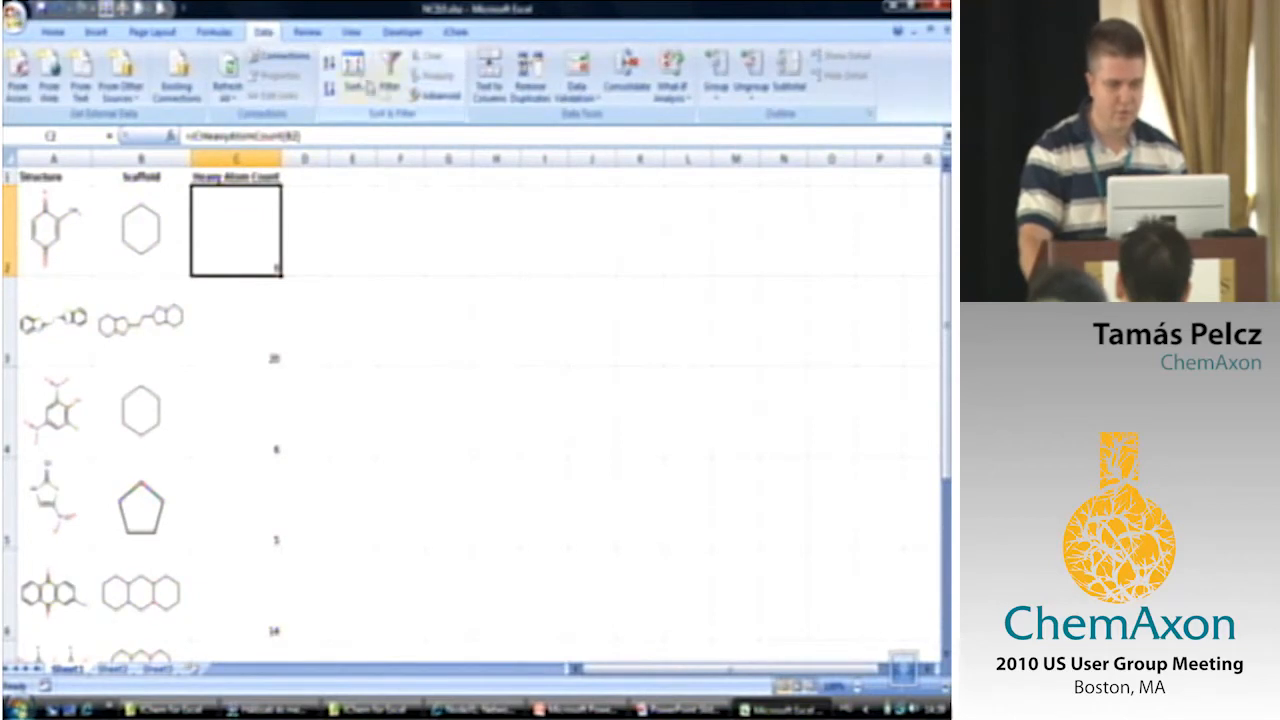
click(329, 62)
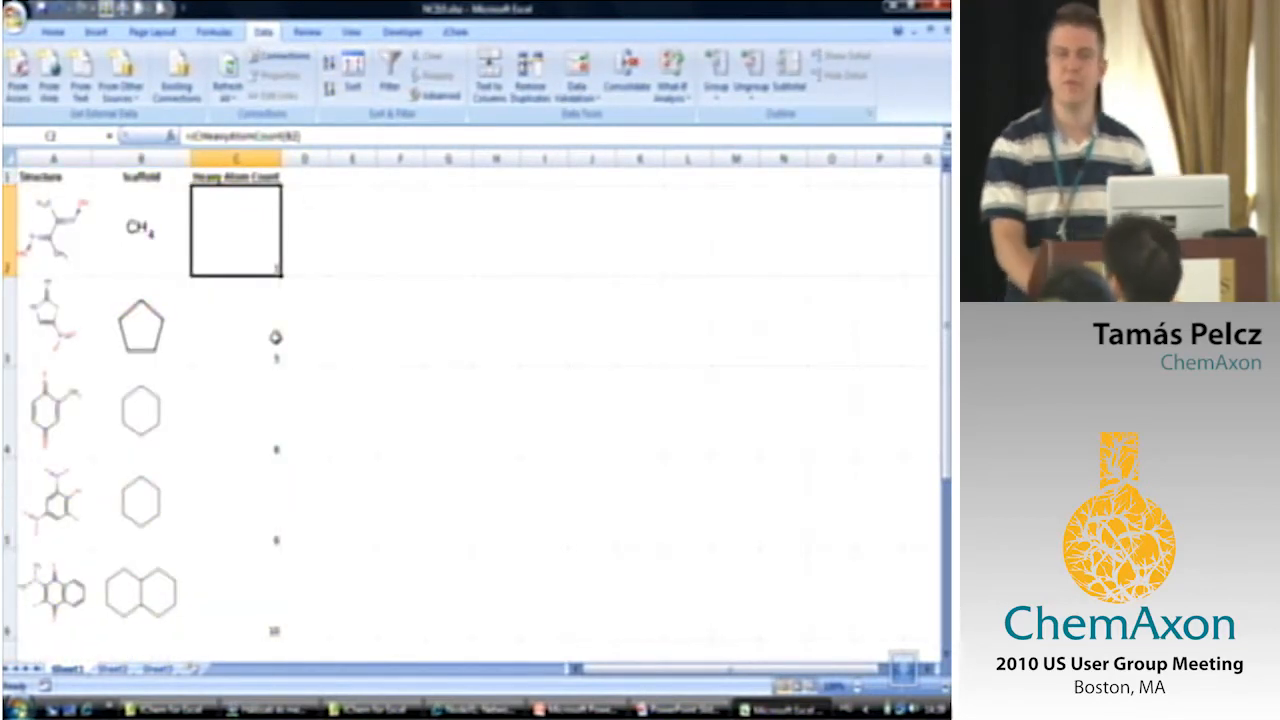
scroll(307, 340, down, 2)
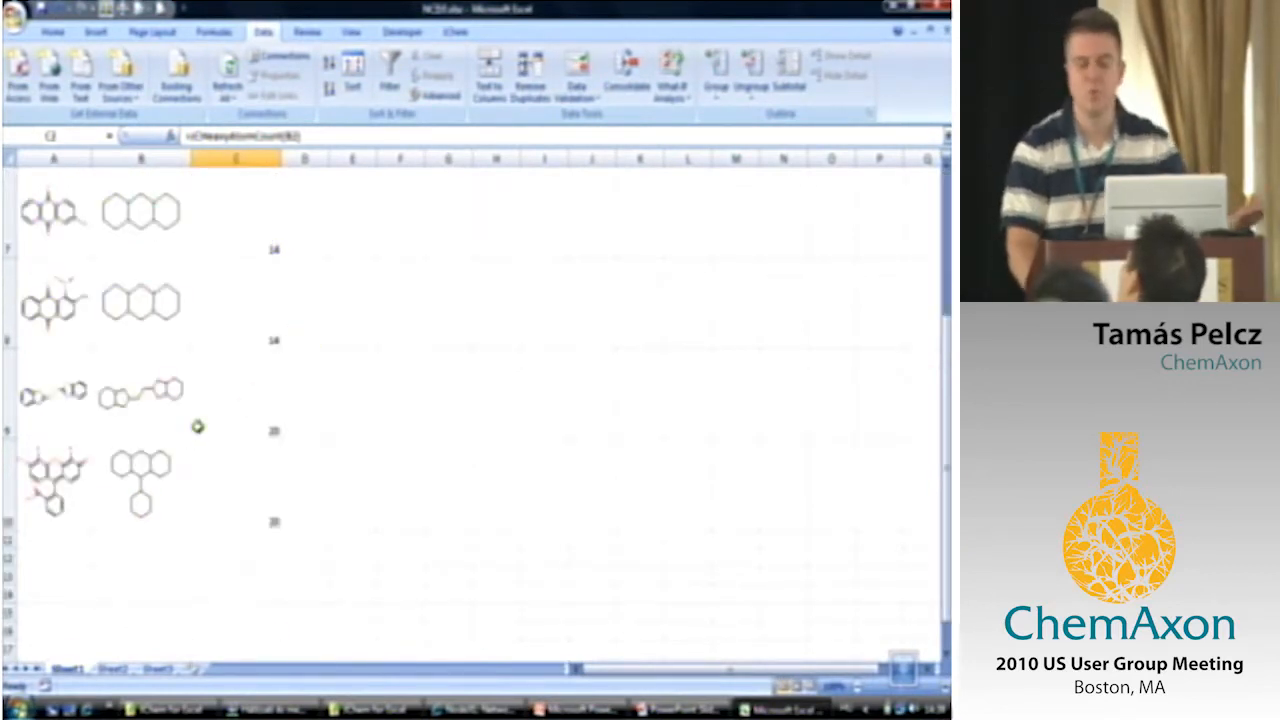
scroll(198, 426, up, 3)
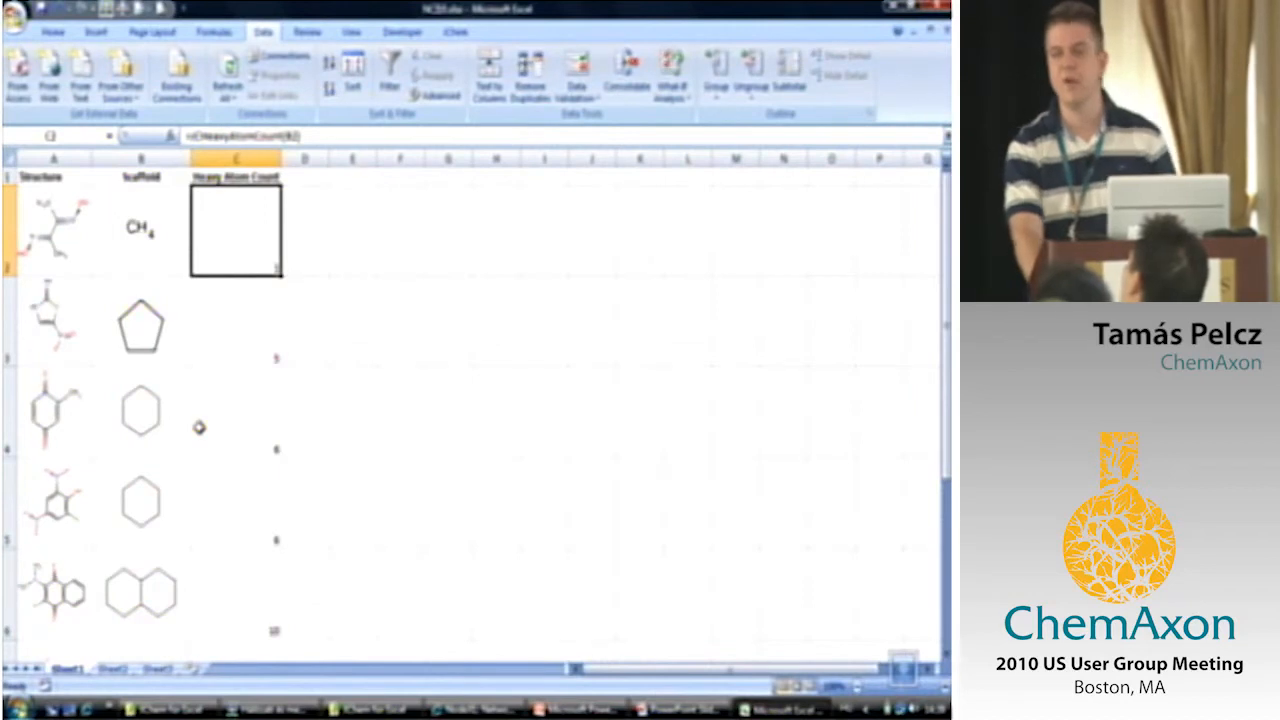